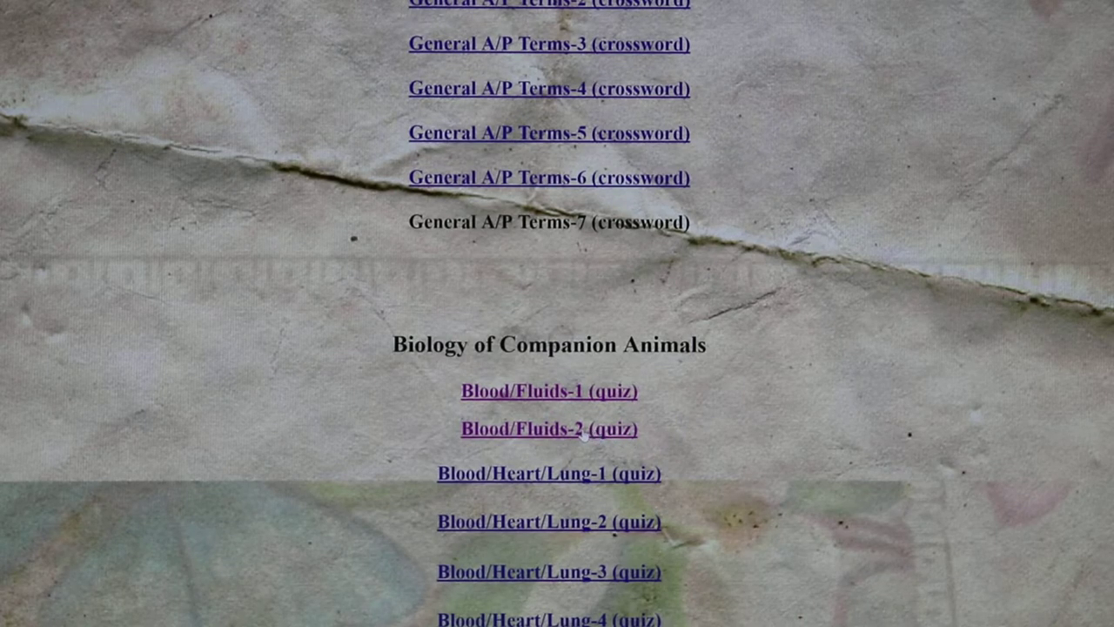
Start the Blood/Fluids-2 quiz and answer question 1, on the blood smear spreading device, with "a 1X3 glass slide"
left_click(584, 435)
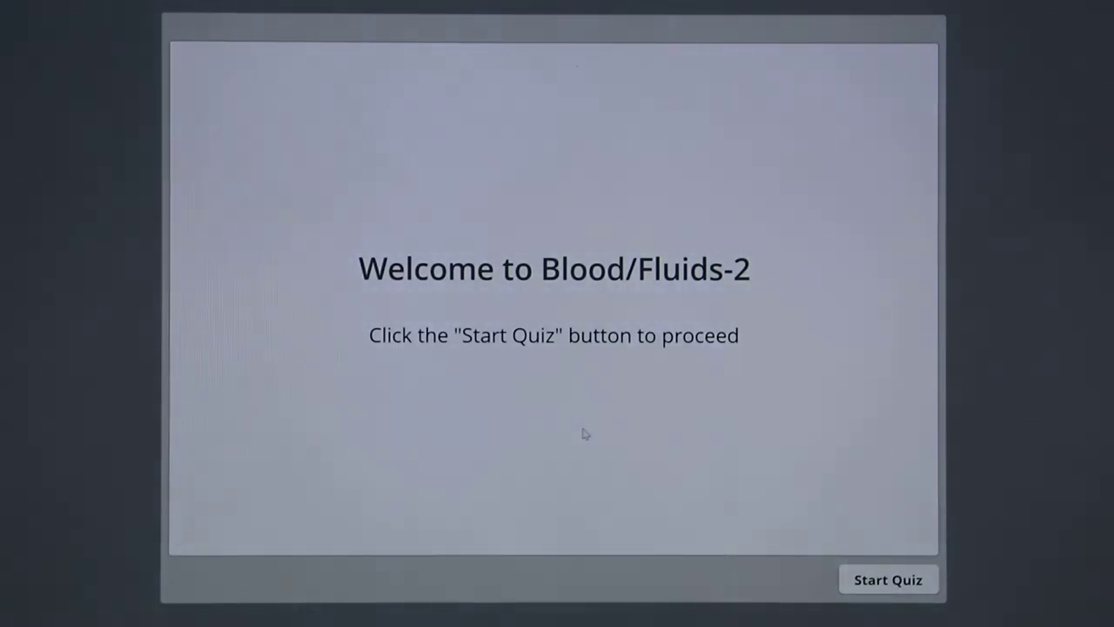
left_click(868, 584)
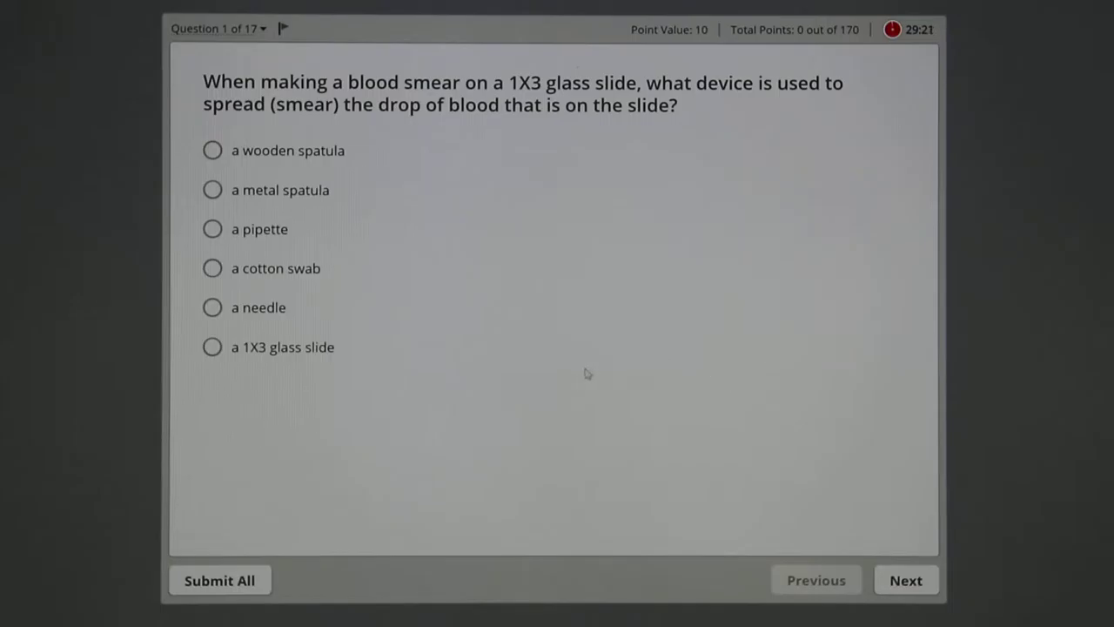
left_click(303, 360)
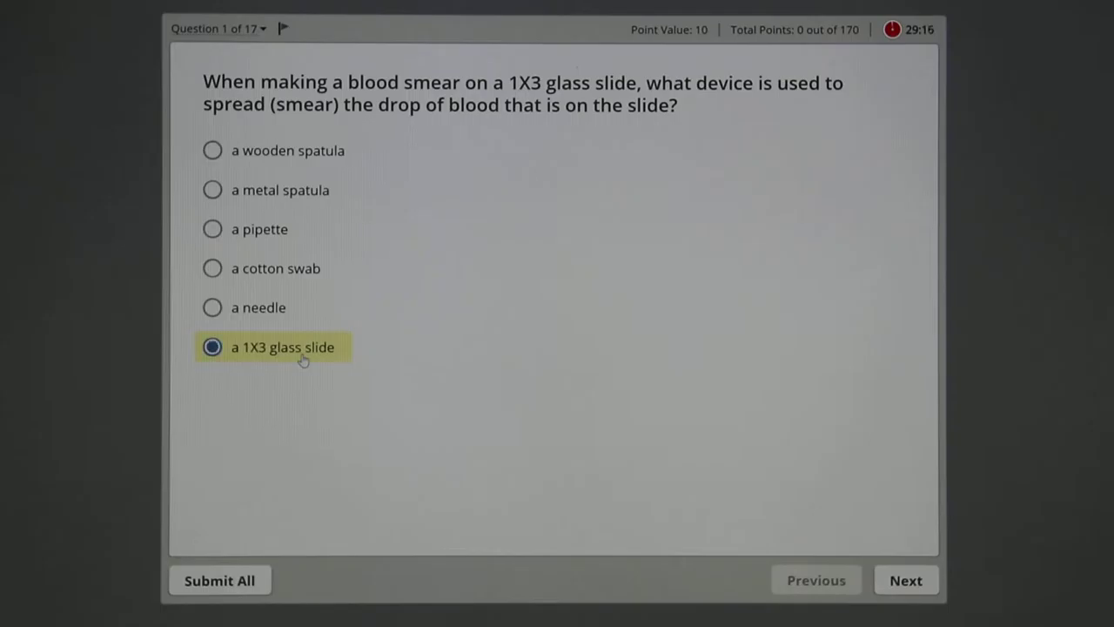
left_click(892, 587)
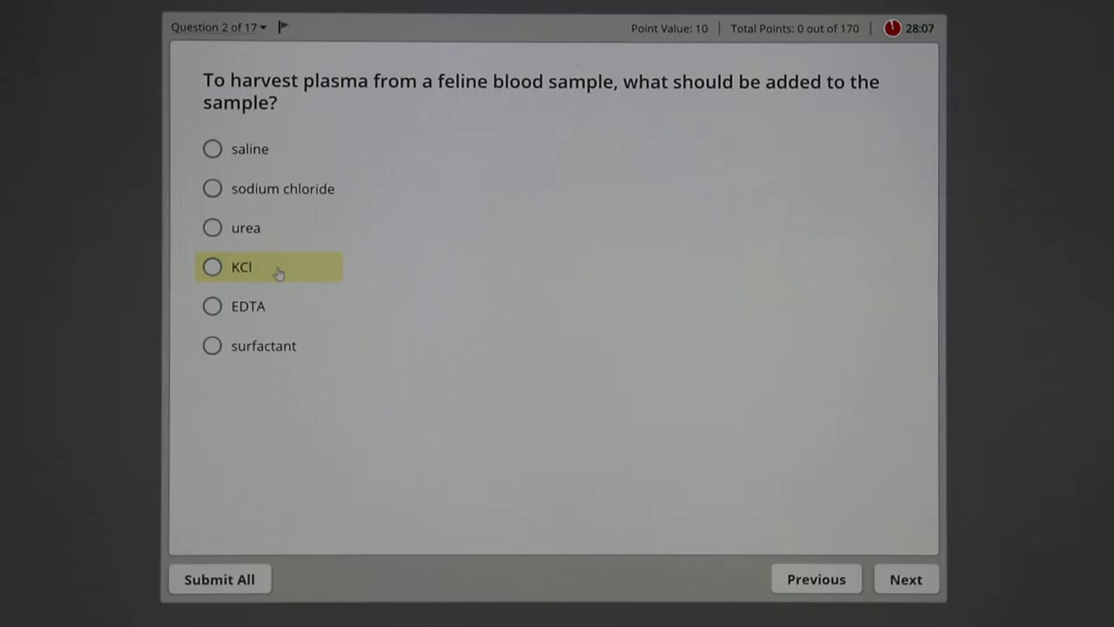
Answer question 2, on harvesting feline plasma, with "EDTA" and question 3, on hedgehogs, with "insectivores"
left_click(259, 309)
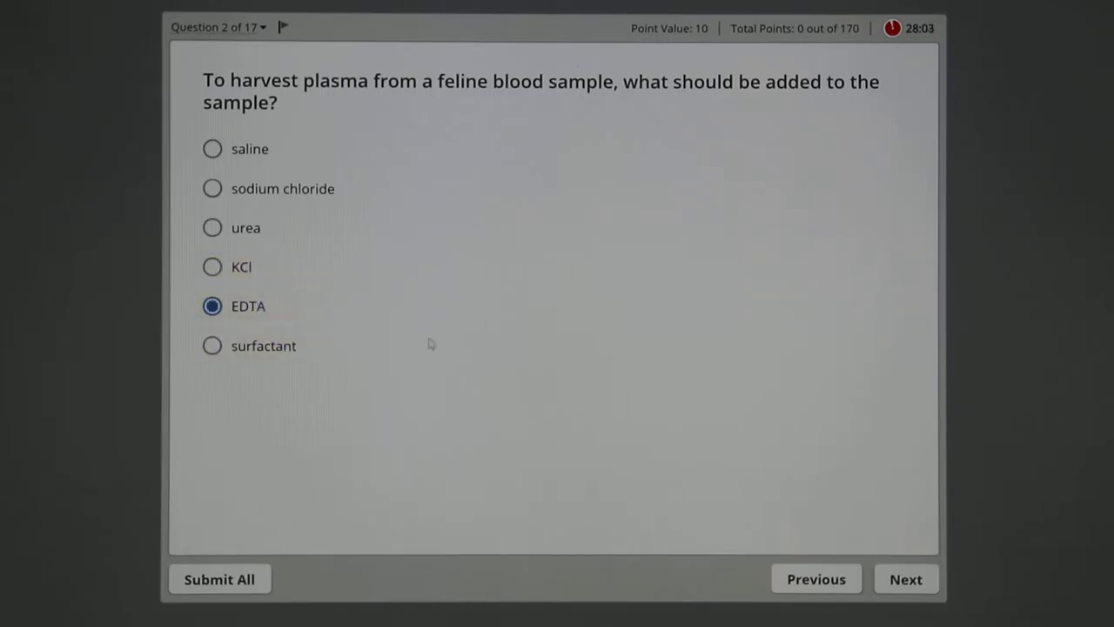
left_click(906, 583)
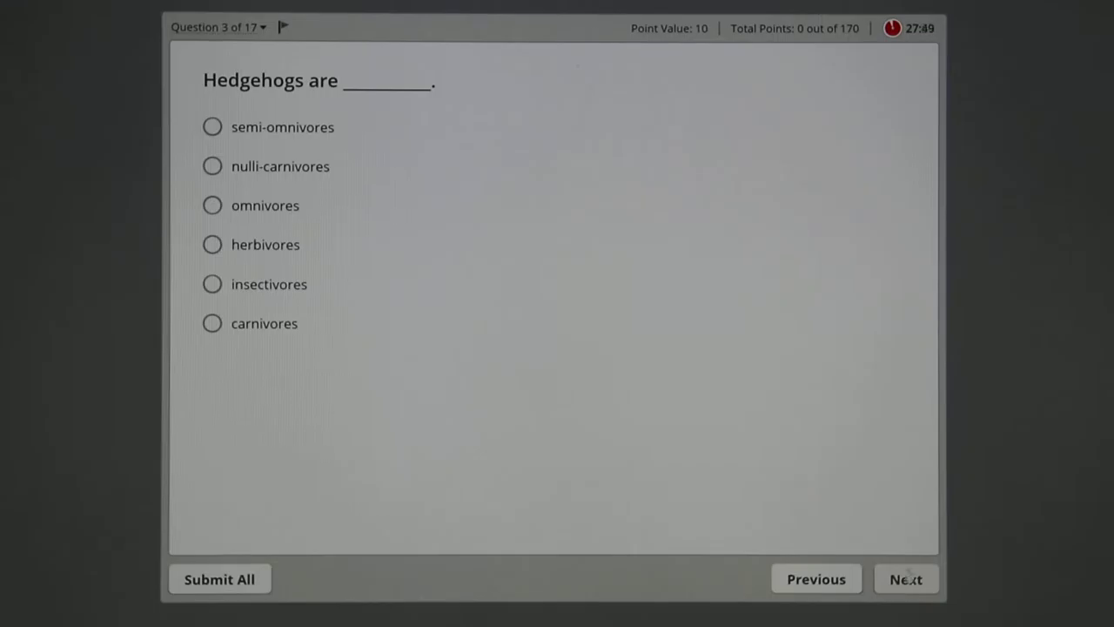
left_click(318, 287)
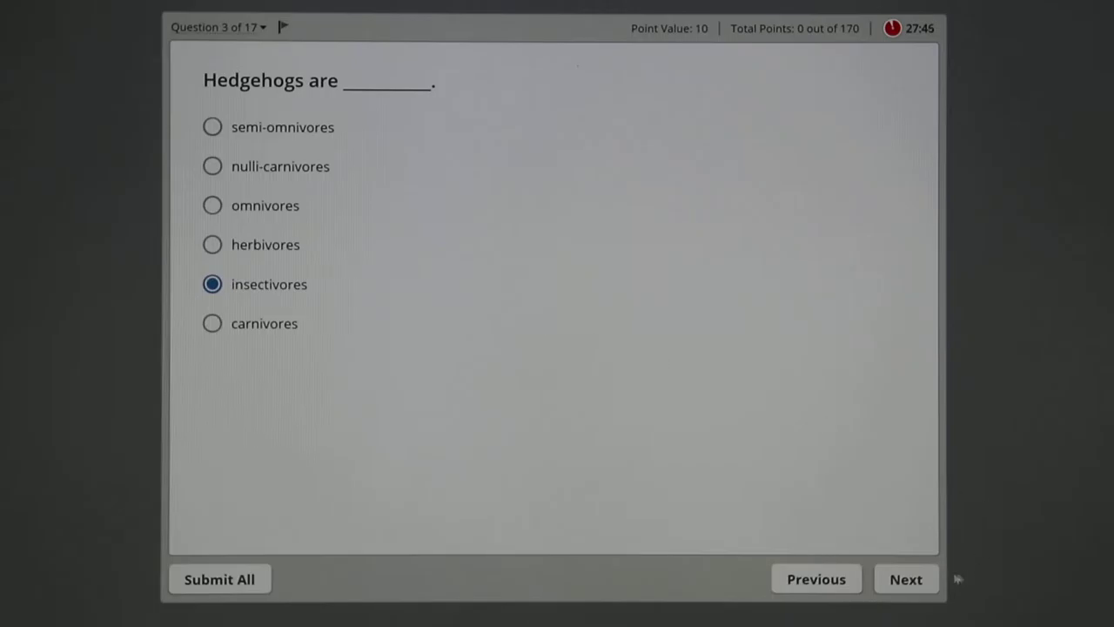
left_click(906, 579)
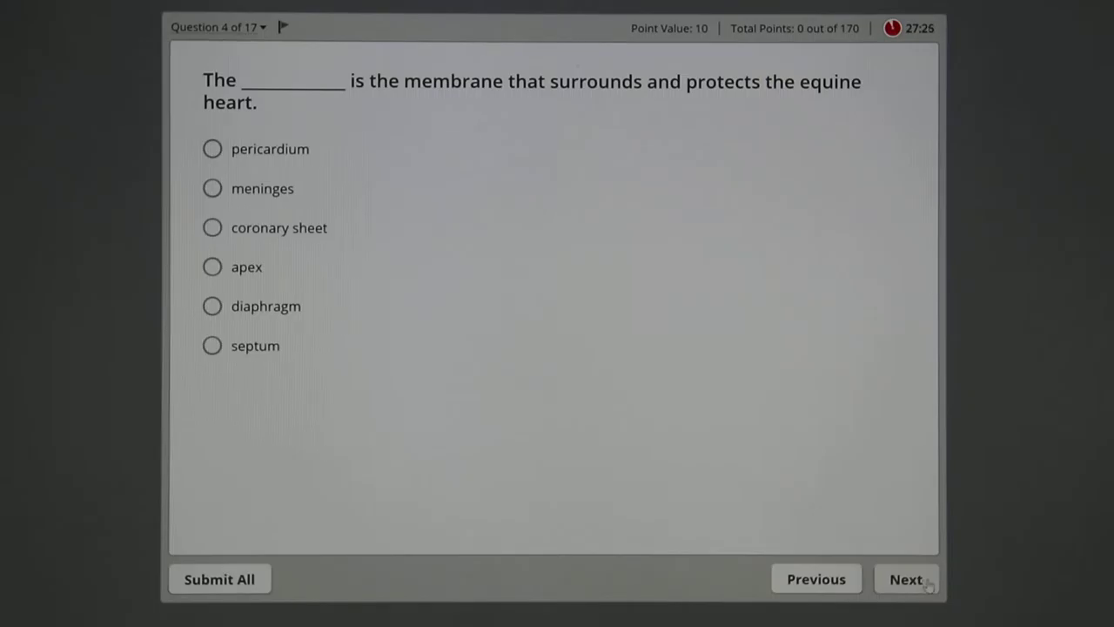
Answer question 4, on the membrane around the equine heart, with "pericardium" and question 5, on arterial wall muscle, with "smooth"
left_click(276, 155)
left_click(884, 581)
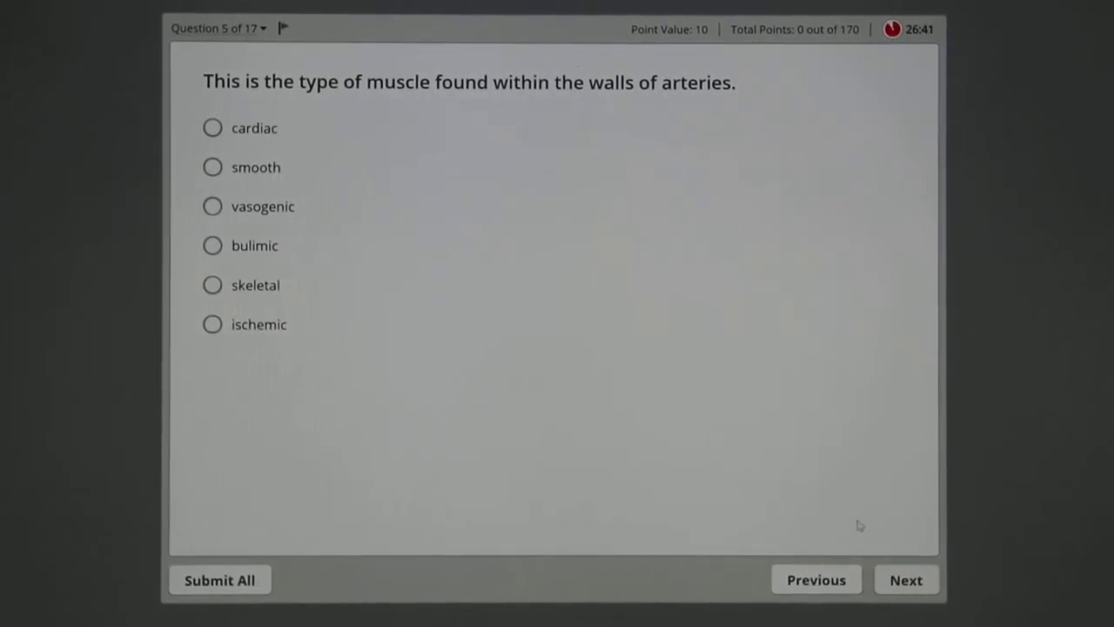
left_click(261, 168)
left_click(898, 581)
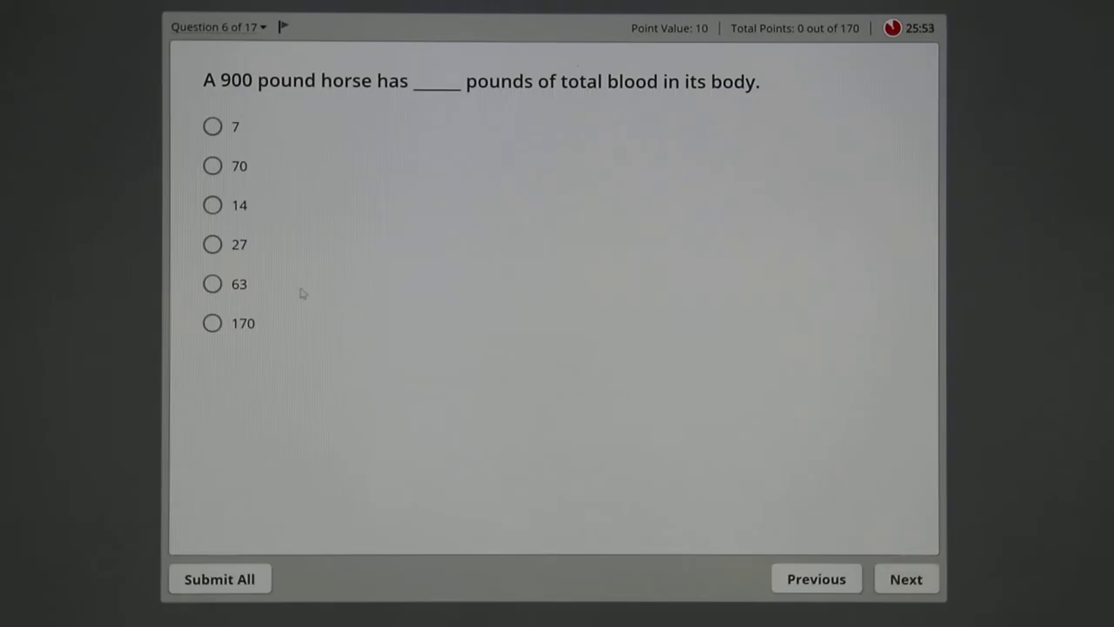
Answer question 6, on the horse's pounds of blood, with "63" and question 7, on the cat's inspiratory muscle, with "diaphragm, skeletal"
left_click(245, 295)
left_click(918, 582)
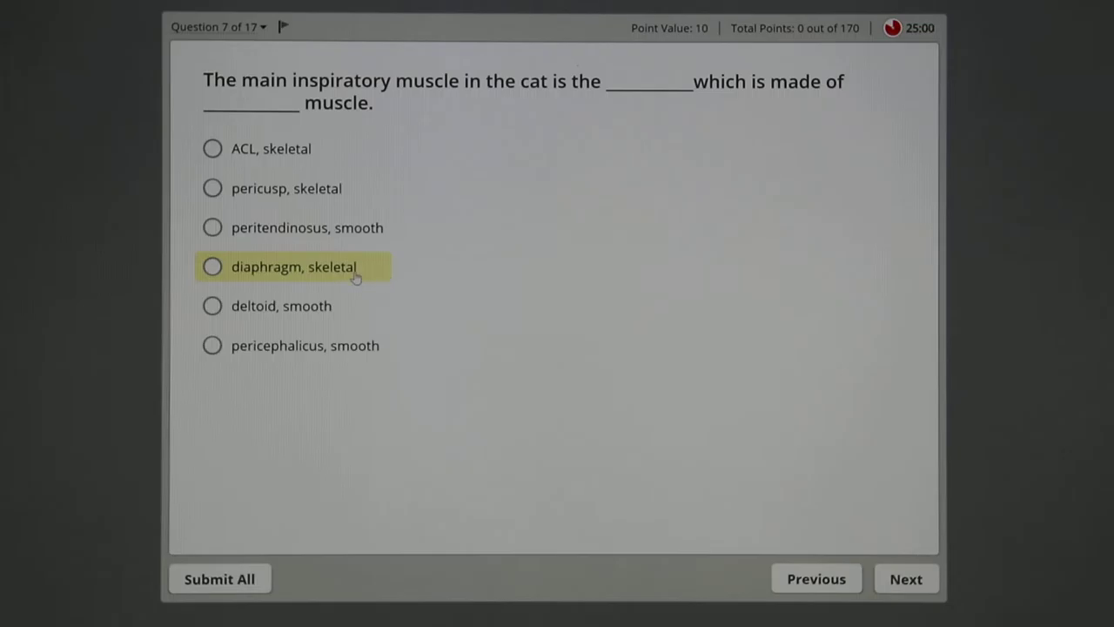
left_click(218, 273)
left_click(896, 581)
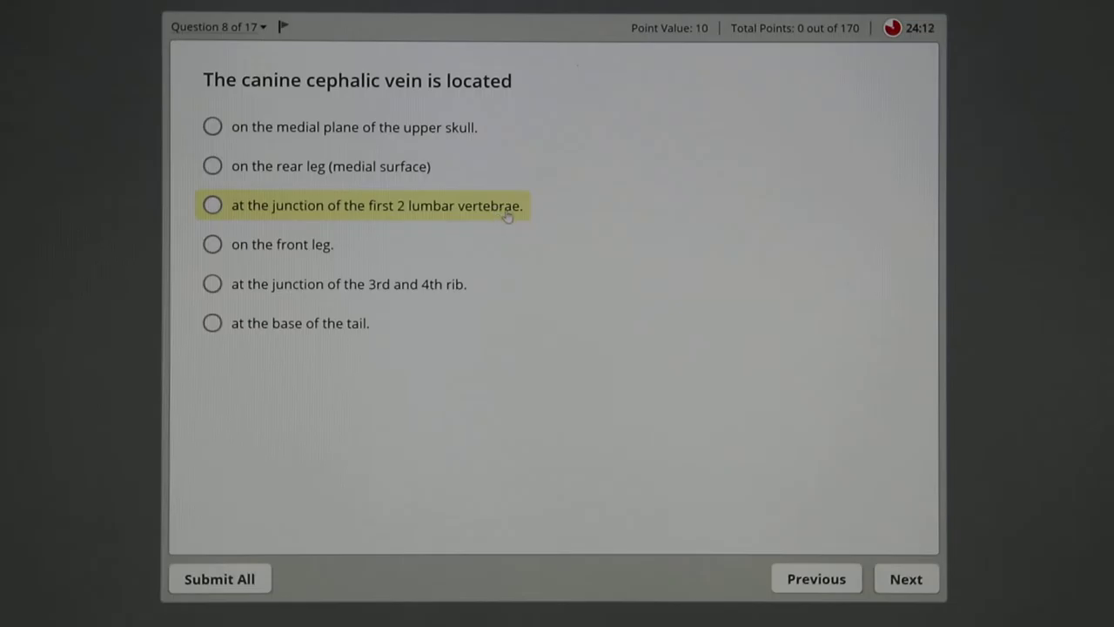
left_click(342, 258)
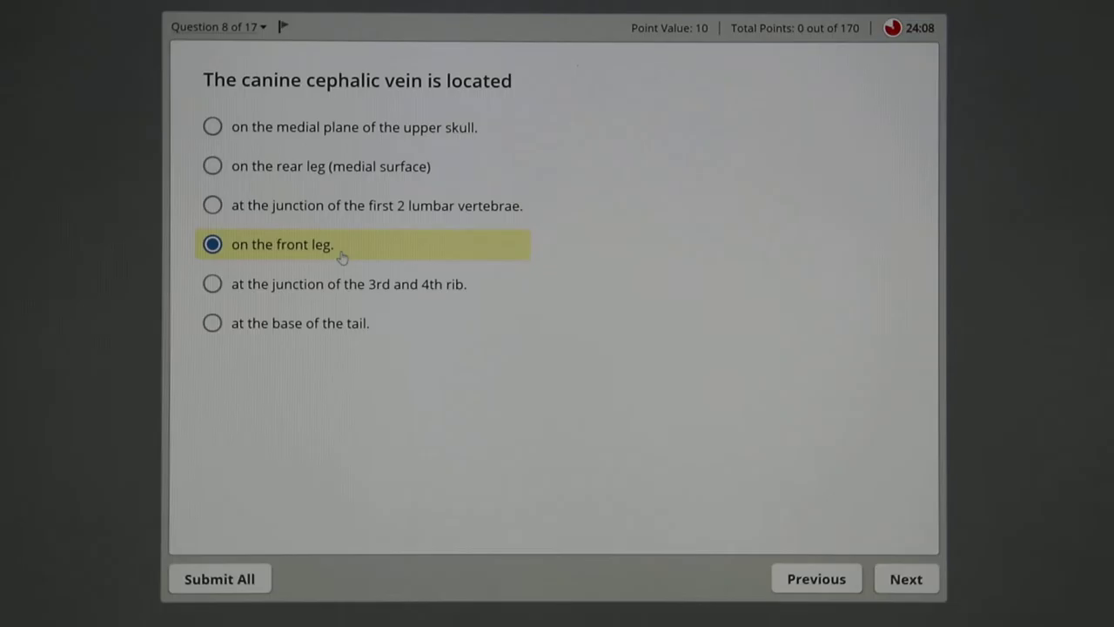
left_click(359, 335)
left_click(357, 176)
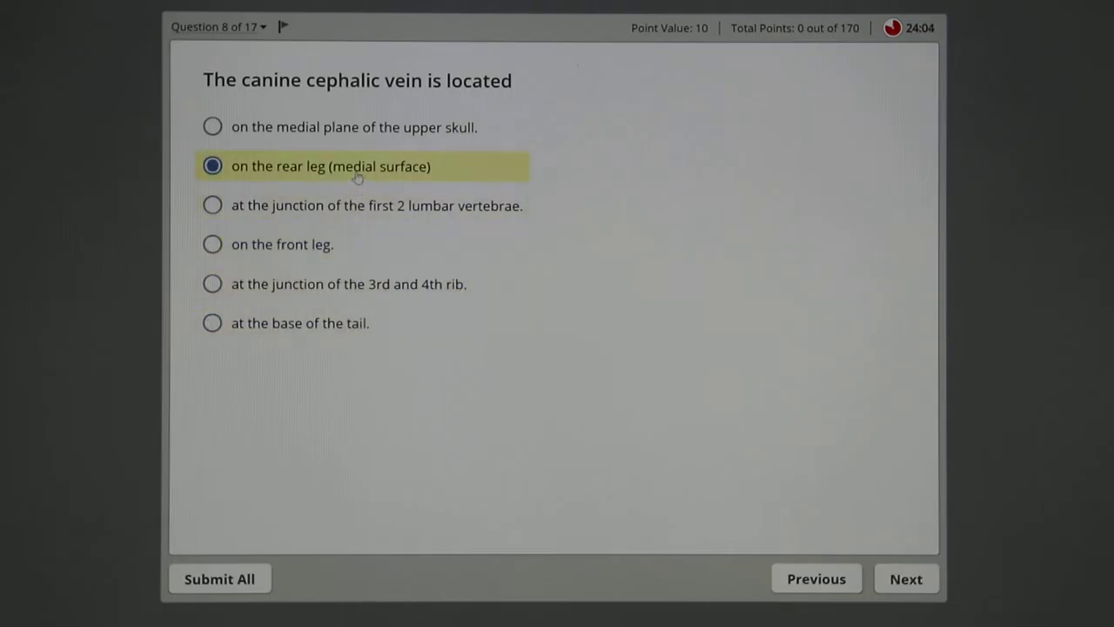
Answer question 8, on the canine cephalic vein, with "on the front leg" and question 9, on the meaning of septum, with "wall"
left_click(313, 251)
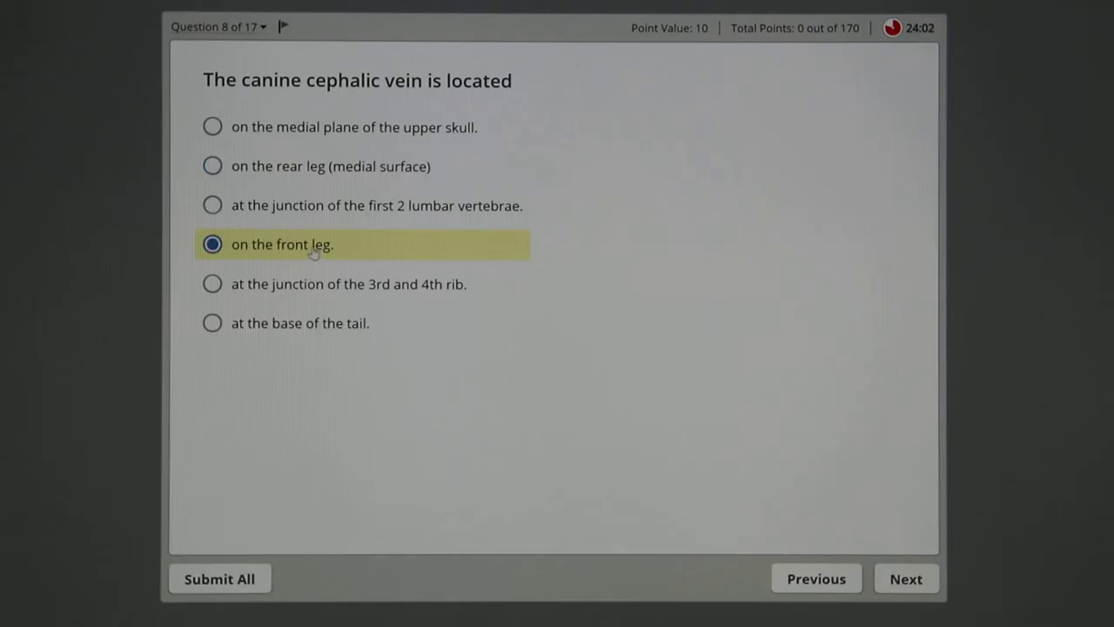
left_click(892, 581)
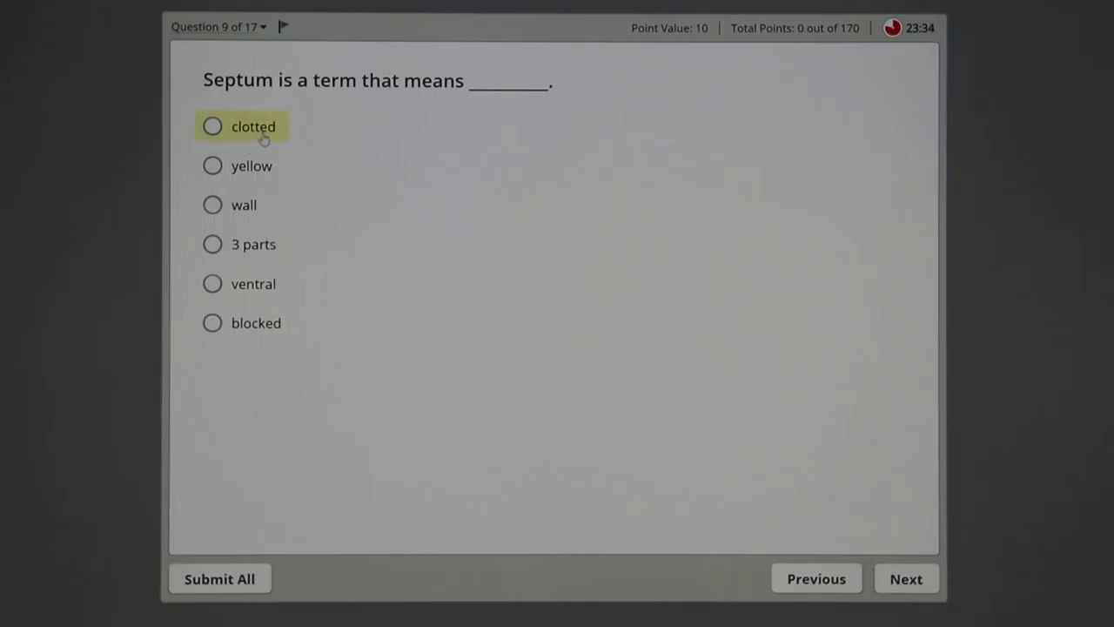
left_click(253, 206)
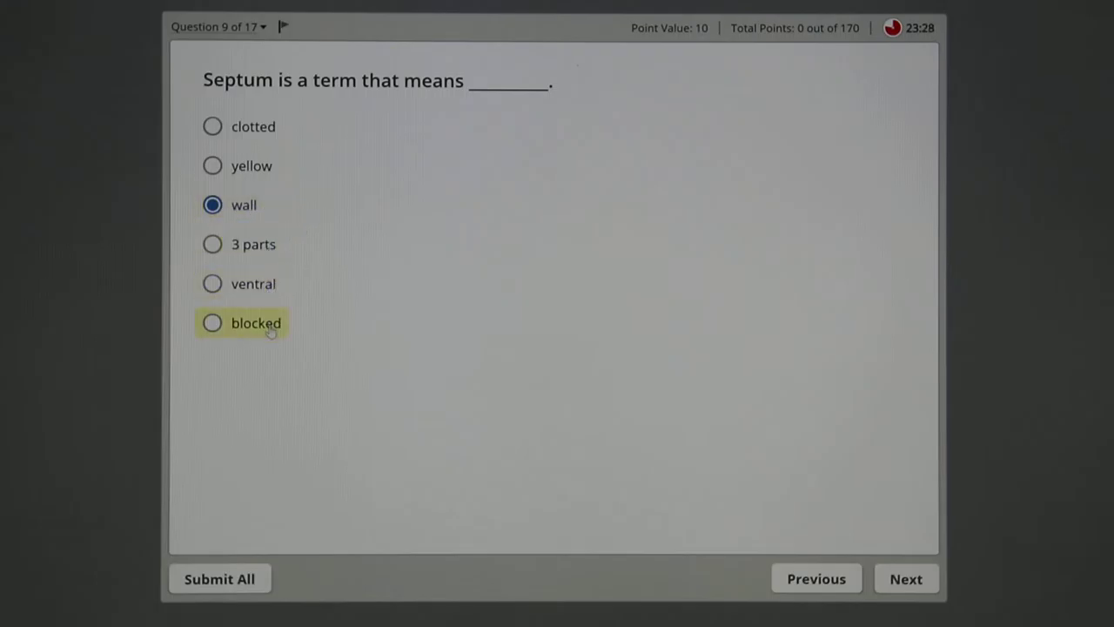
left_click(903, 579)
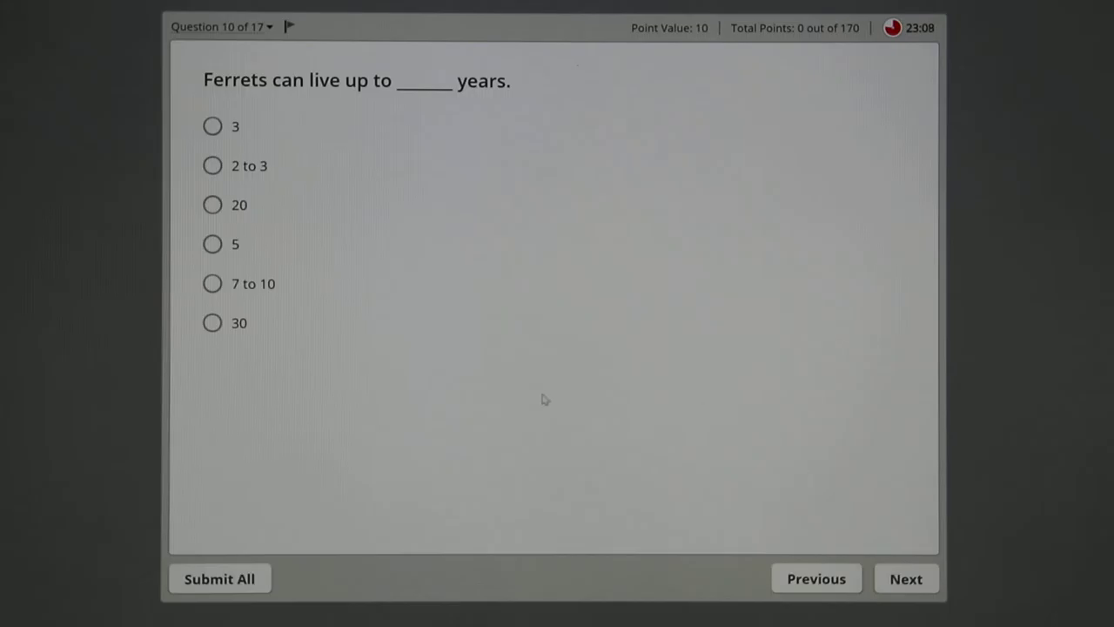
Answer question 10, on ferret lifespan, with "7 to 10" and question 11, on the room's oxygen percentage, with "21"
left_click(258, 285)
left_click(922, 586)
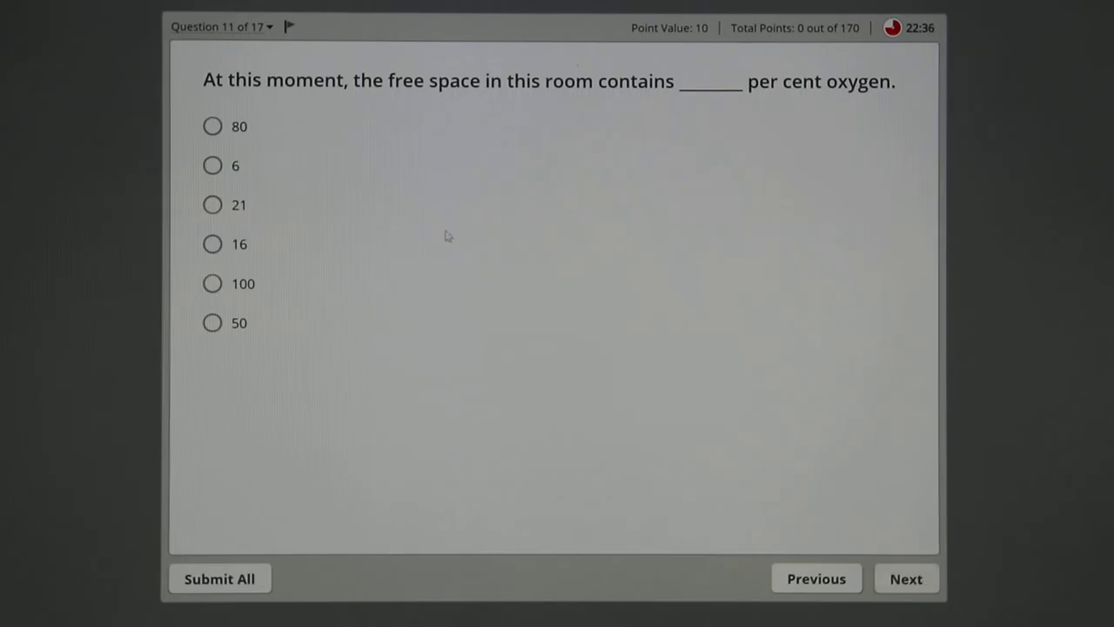
left_click(249, 208)
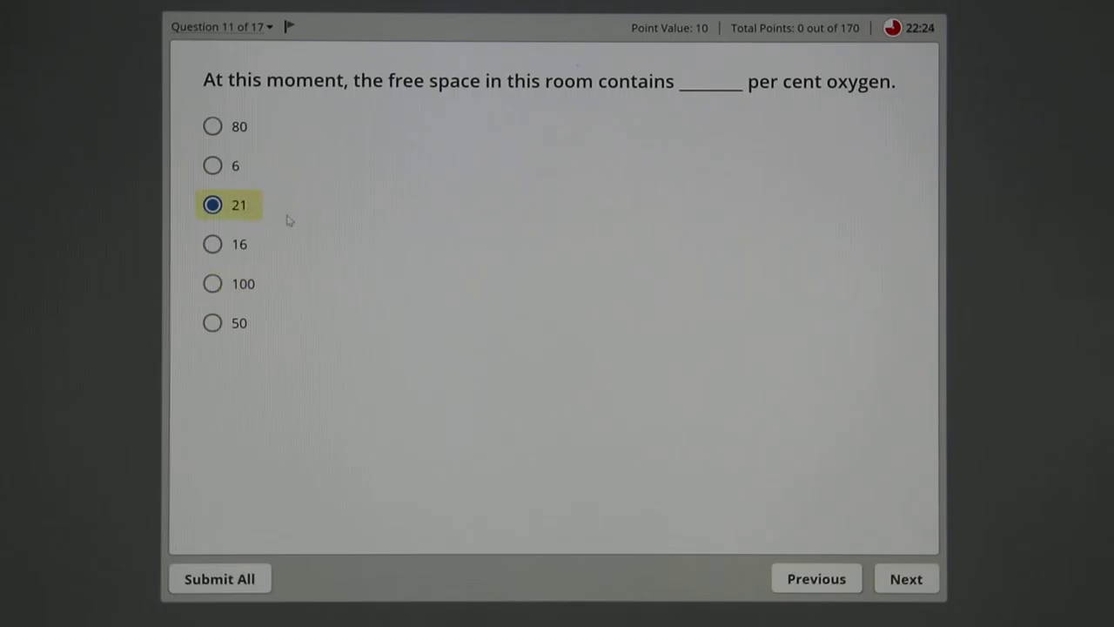
left_click(904, 581)
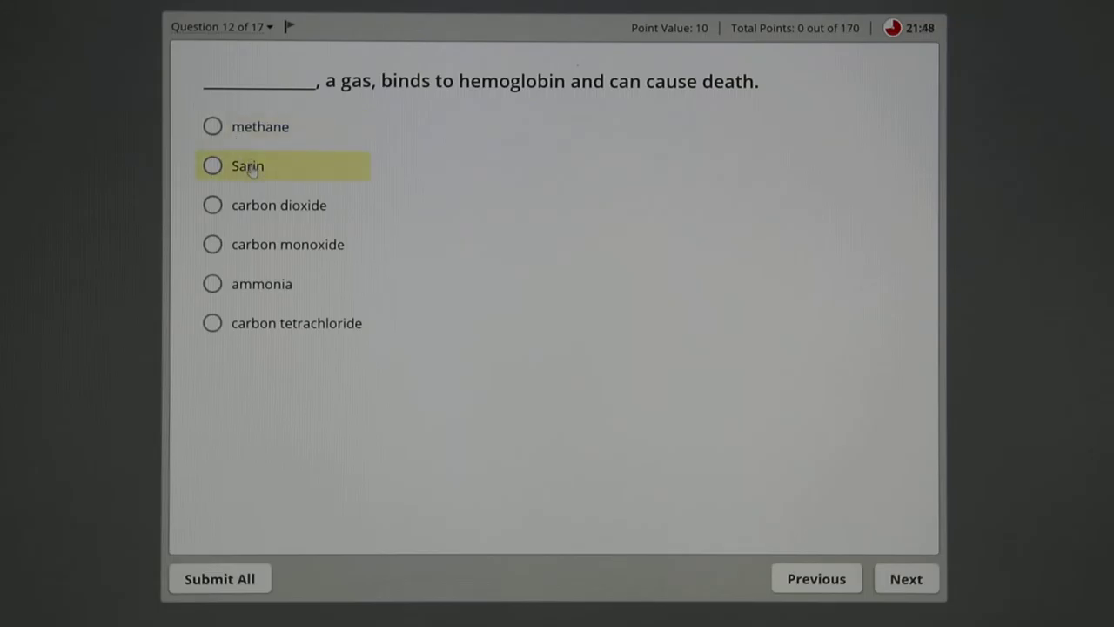
Answer question 12, on the hemoglobin-binding gas, with "carbon monoxide" and question 13, on hematocrit in a dehydrated dog, with "higher"
left_click(326, 247)
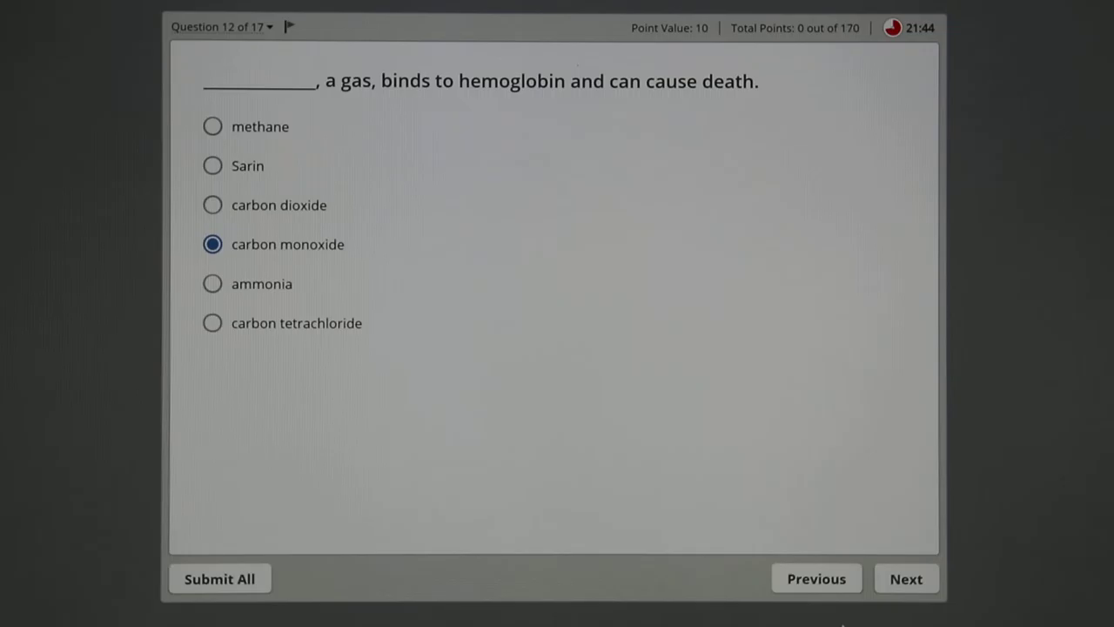
left_click(905, 580)
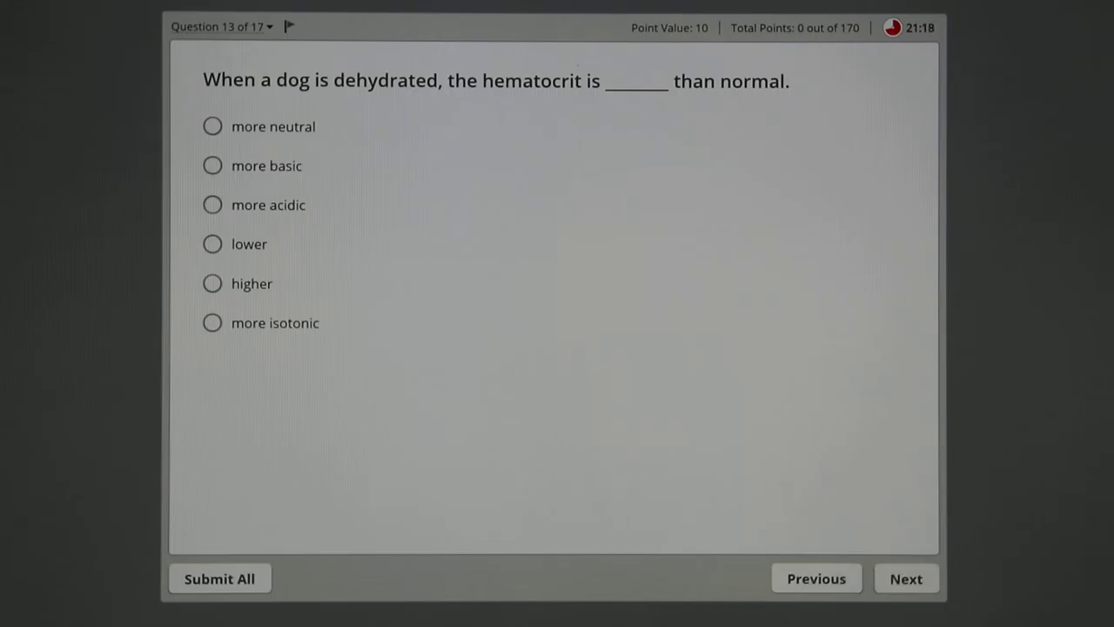
left_click(277, 283)
left_click(901, 585)
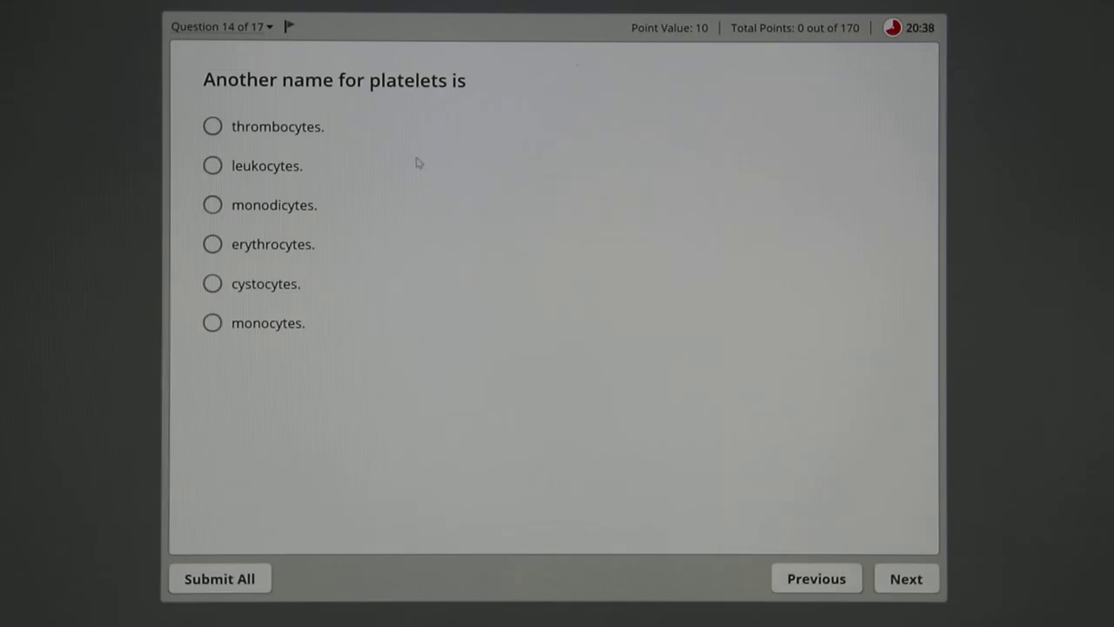
Answer question 14, on another name for platelets, with "thrombocytes" and question 15, on the mineral in hemoglobin, with "iron"
left_click(317, 128)
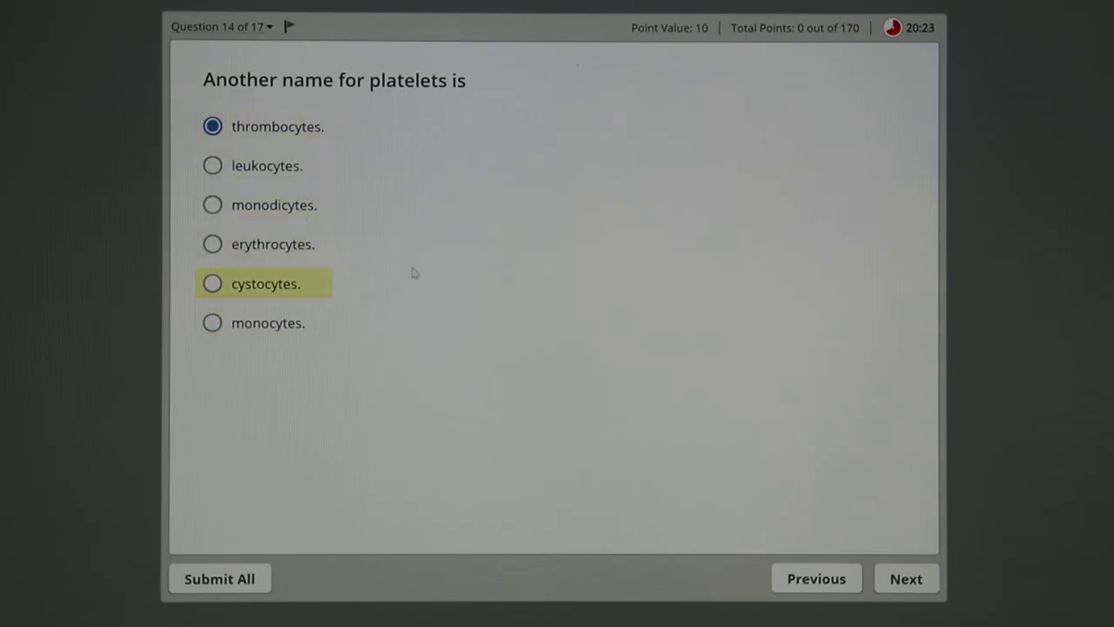
left_click(911, 582)
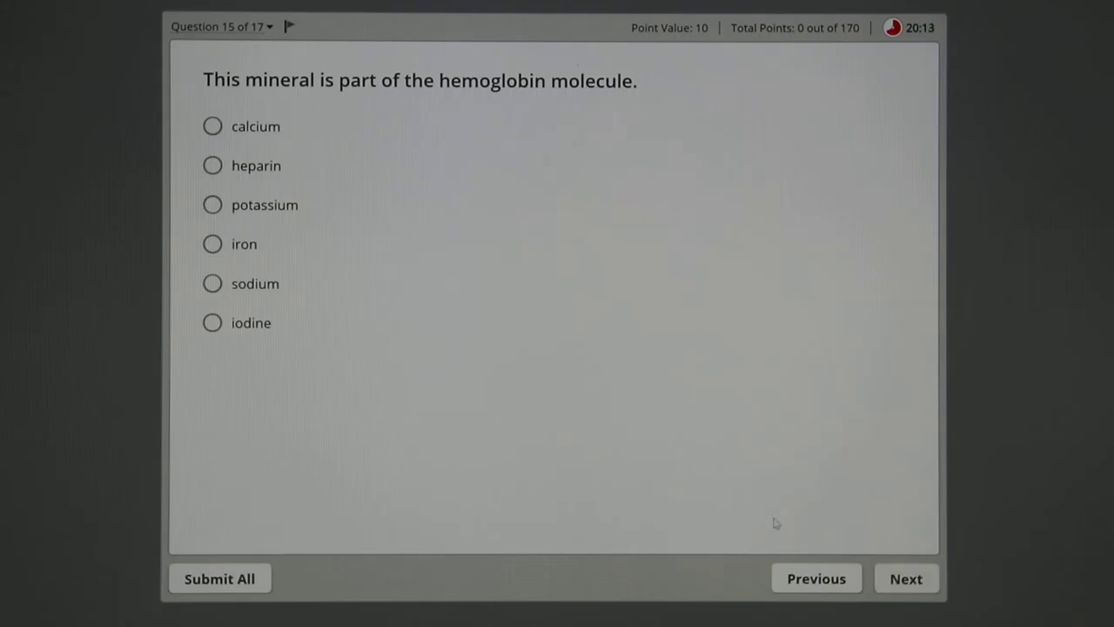
left_click(273, 246)
left_click(931, 581)
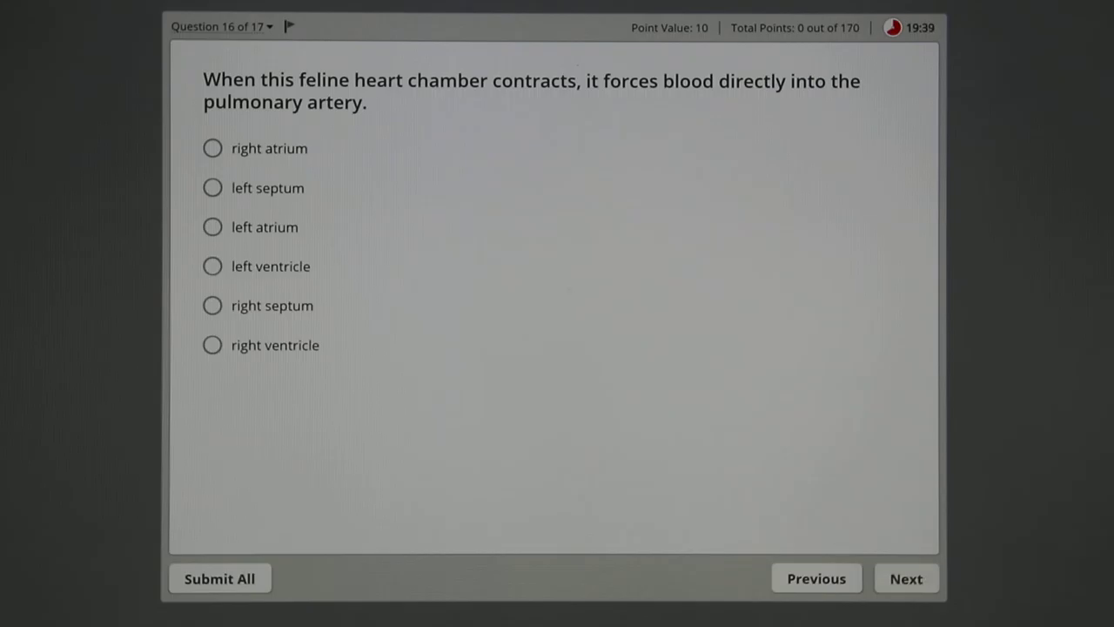
Answer question 16 with "right ventricle" and question 17, on plasma yield, with "110 cc", finishing by submitting all answers
left_click(313, 359)
left_click(914, 585)
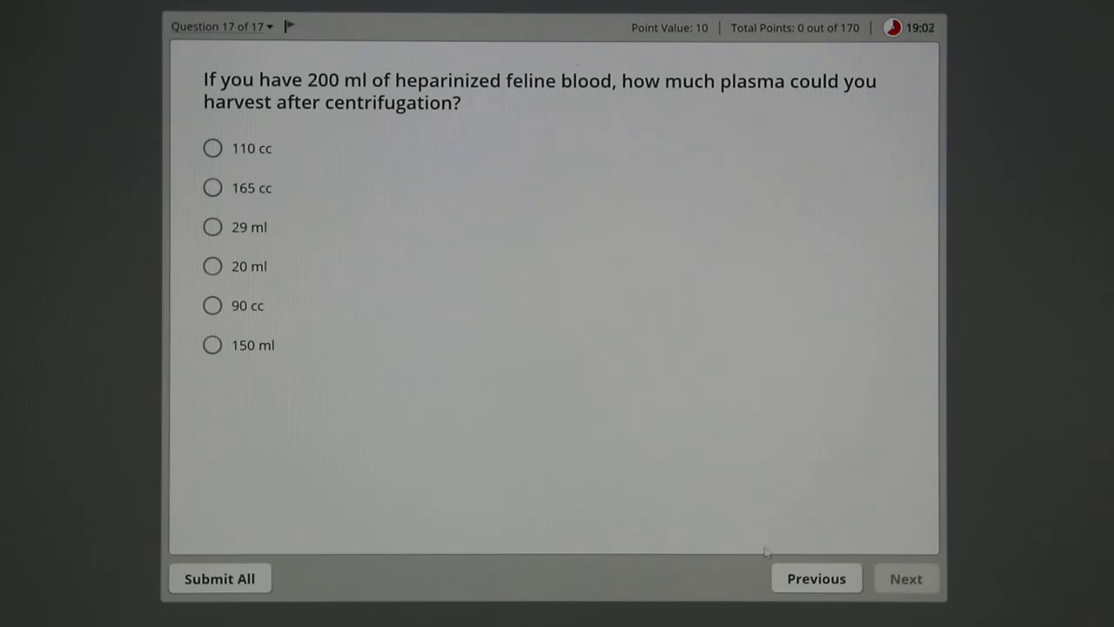
left_click(266, 158)
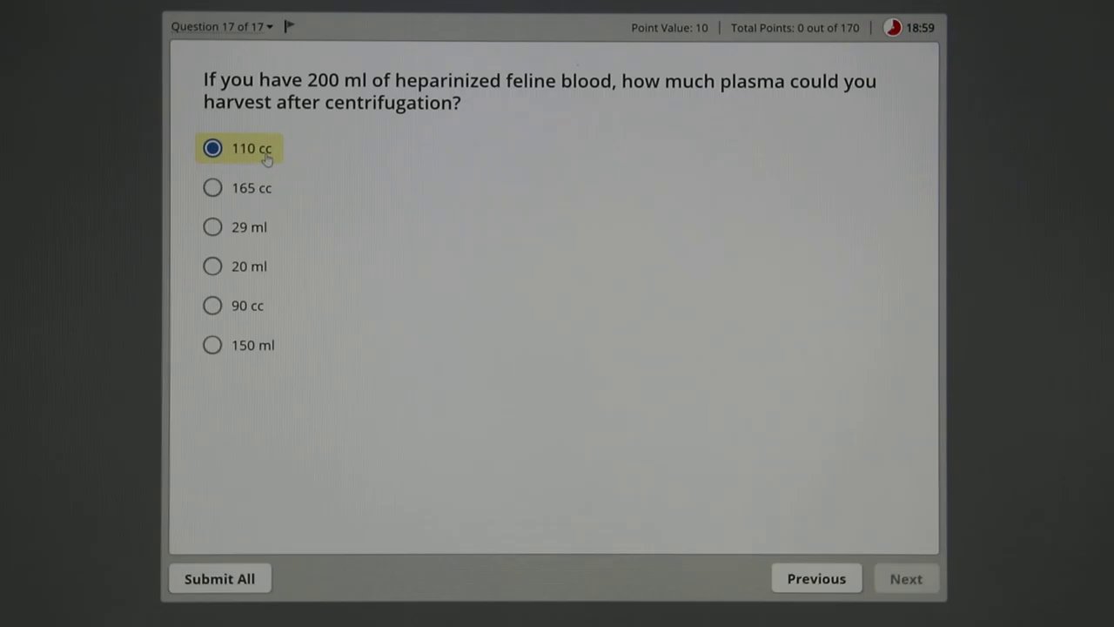
left_click(217, 577)
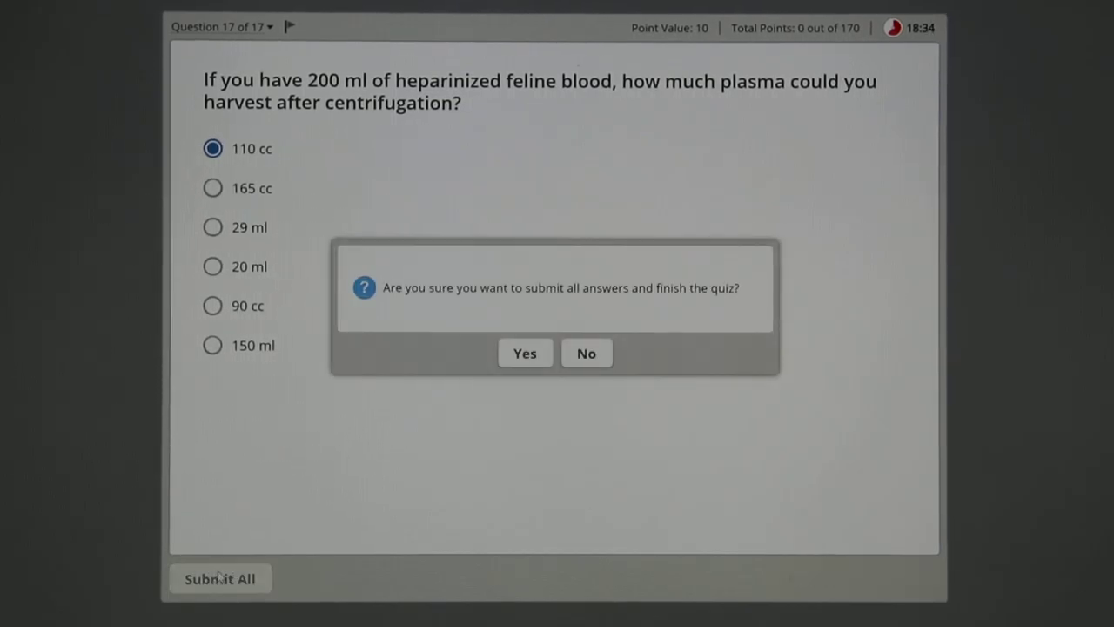
left_click(538, 353)
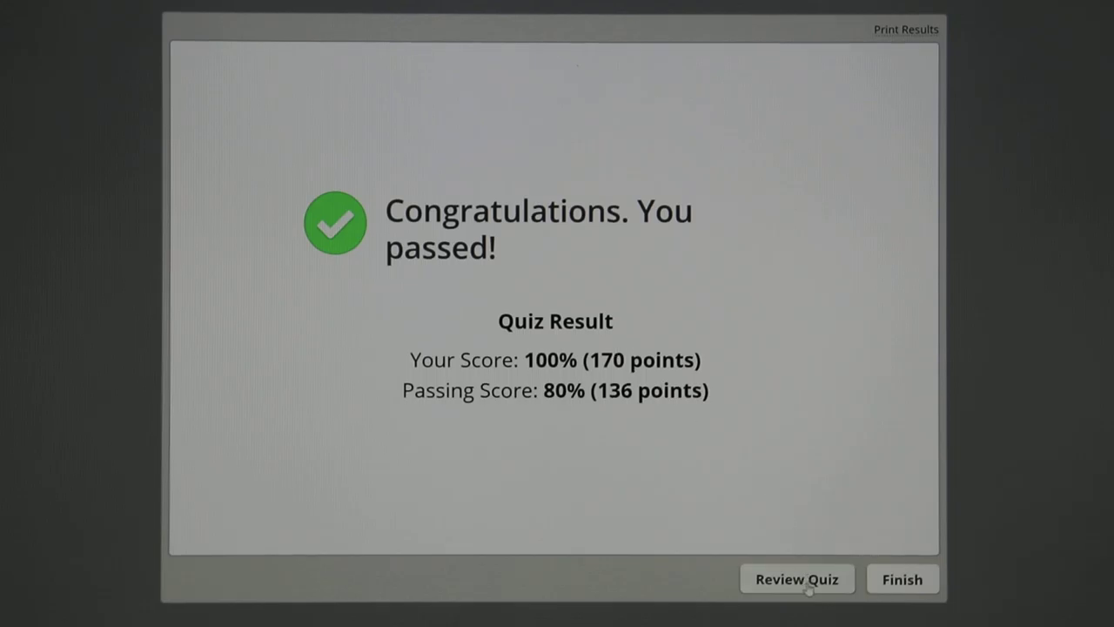
Review the graded quiz from question 1 through question 9, checking the marked answer to each one
left_click(808, 584)
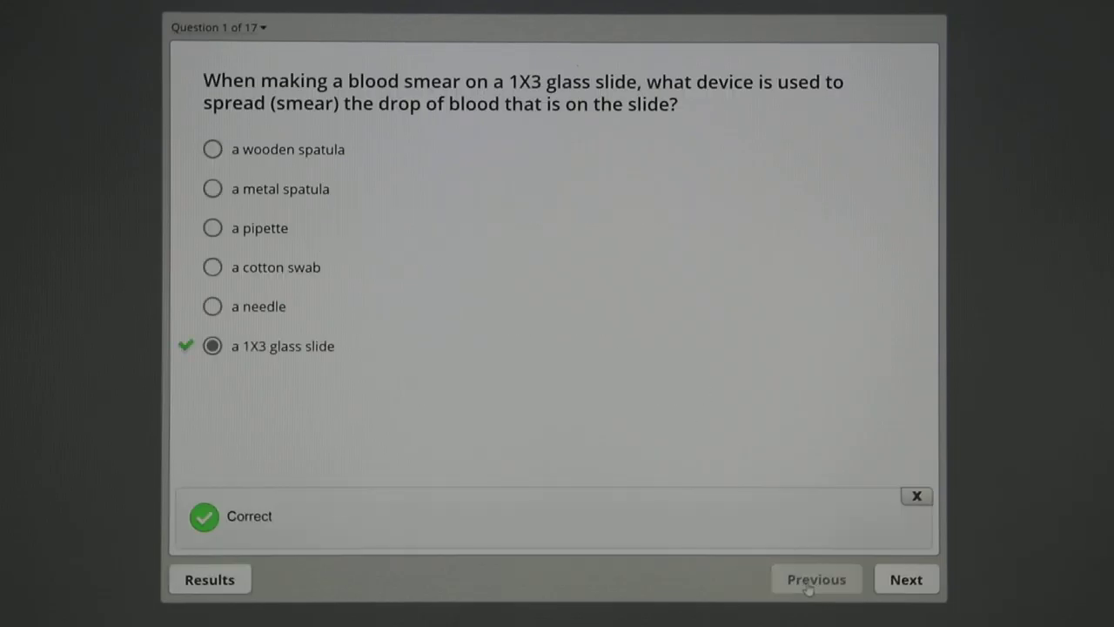
left_click(903, 589)
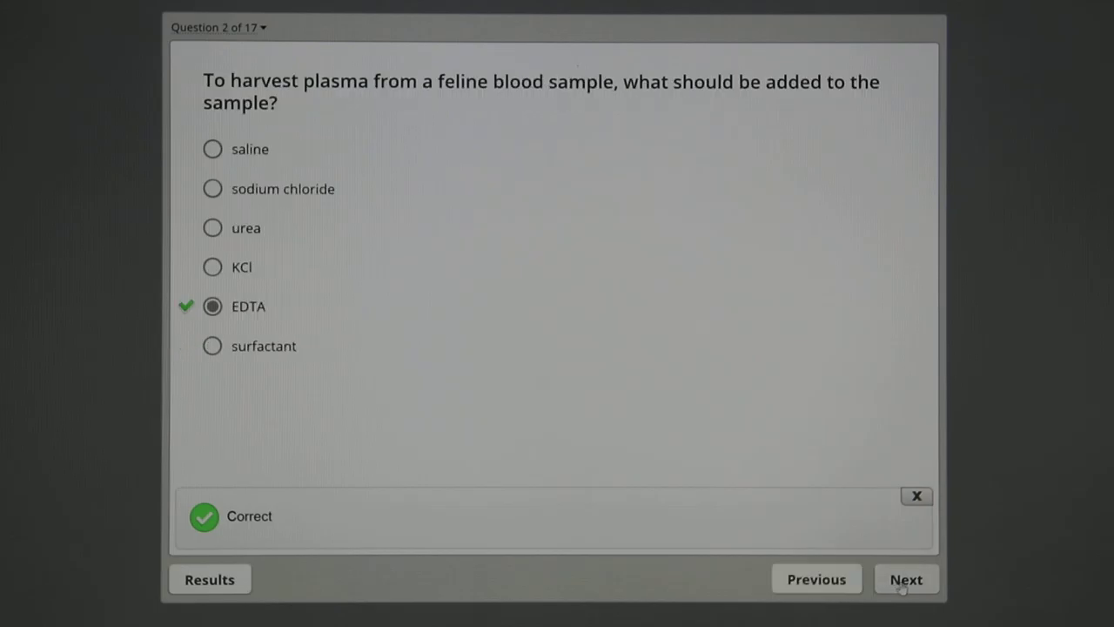
left_click(902, 589)
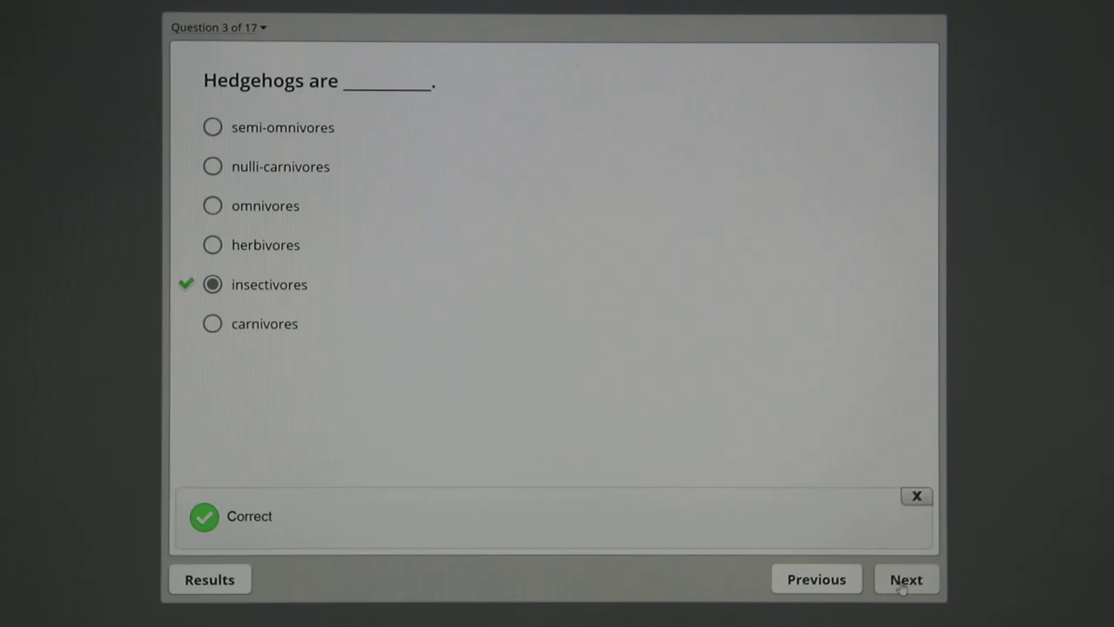
left_click(902, 589)
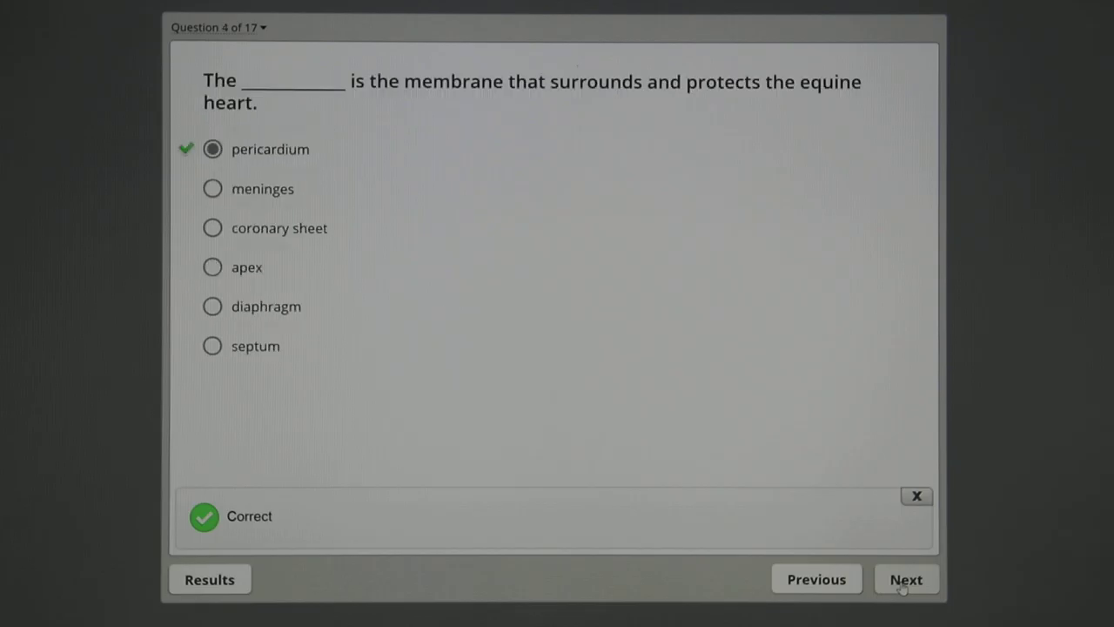
left_click(903, 589)
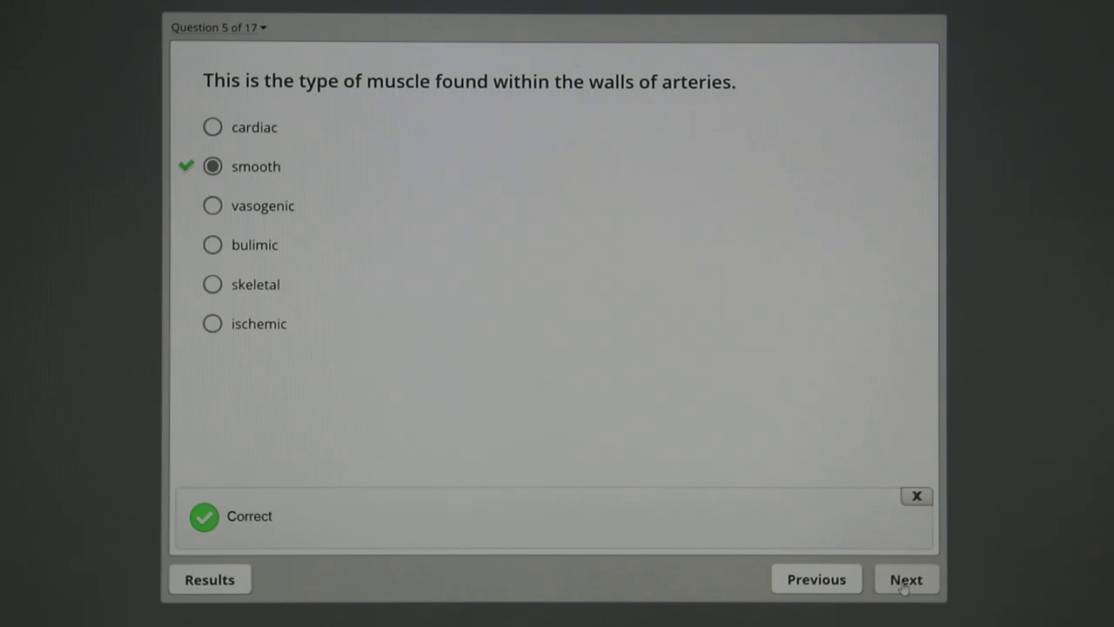
left_click(902, 589)
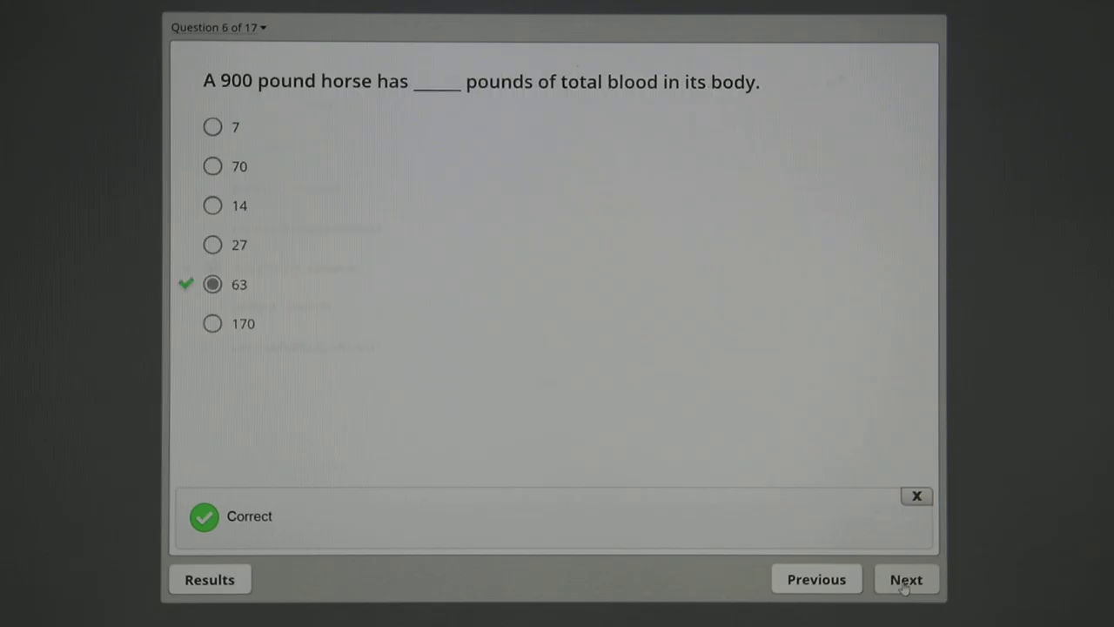
left_click(903, 590)
left_click(902, 589)
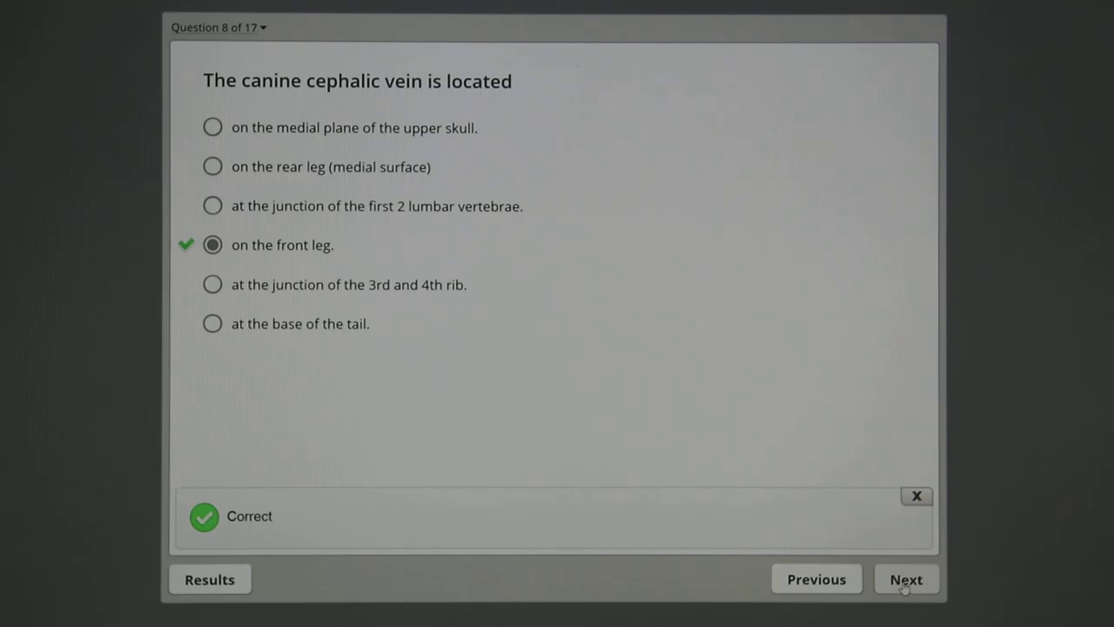
left_click(904, 590)
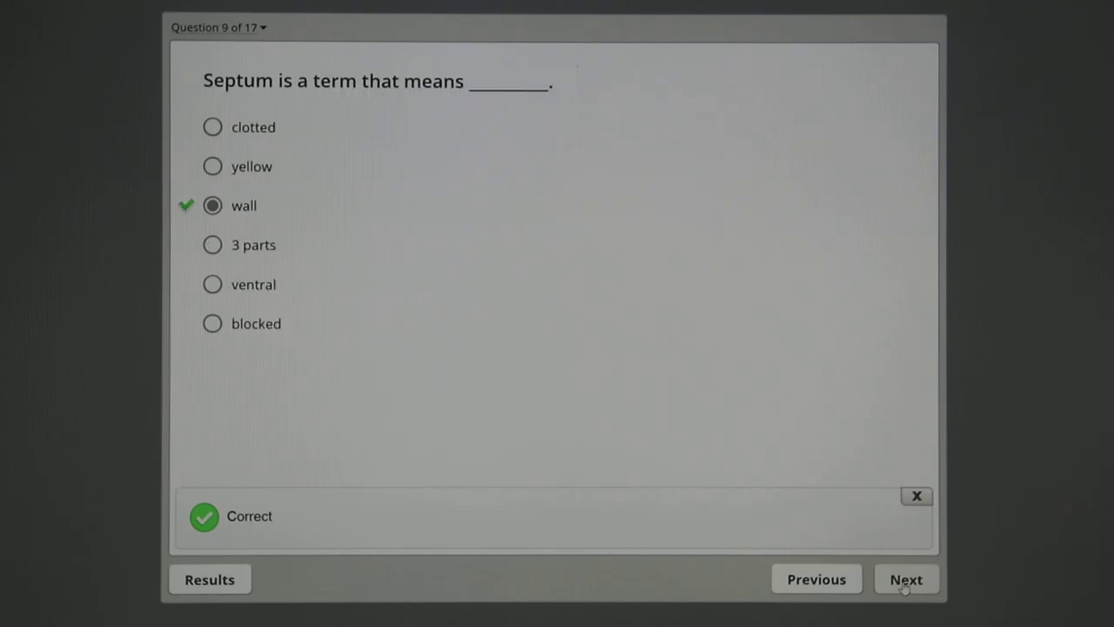
Review the graded answers to questions 10 through 17, finishing back at the quiz result summary
left_click(904, 589)
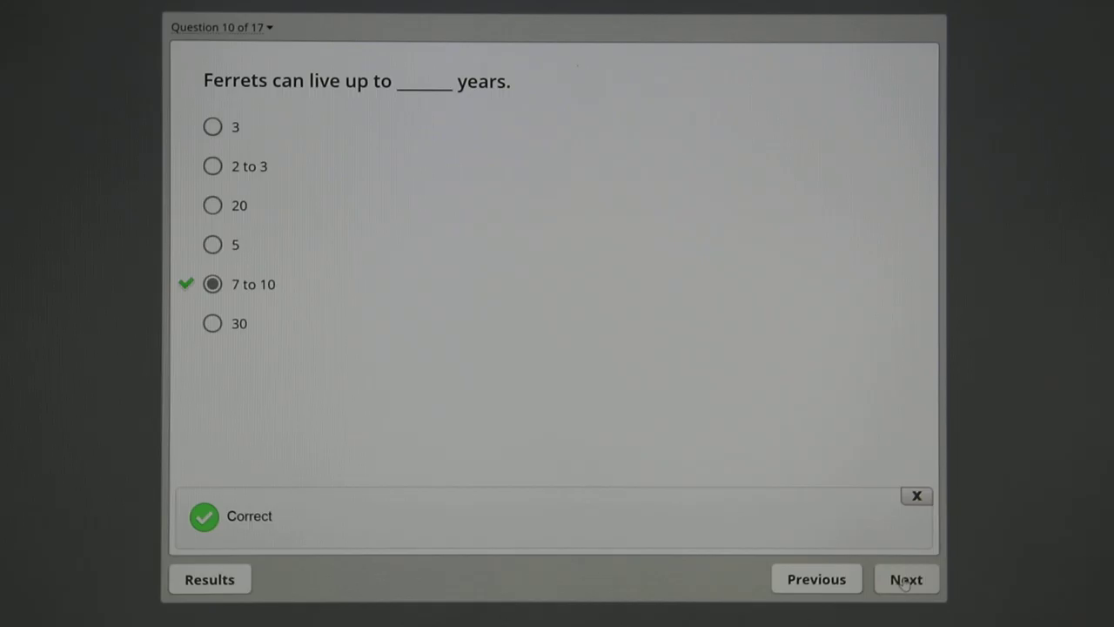
left_click(903, 580)
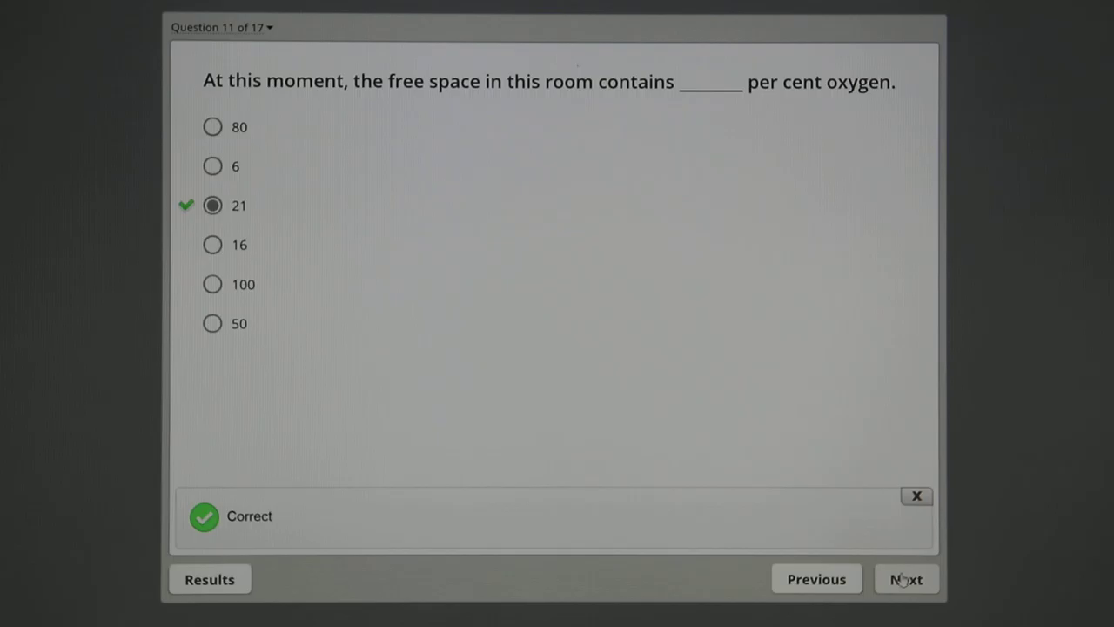
left_click(904, 580)
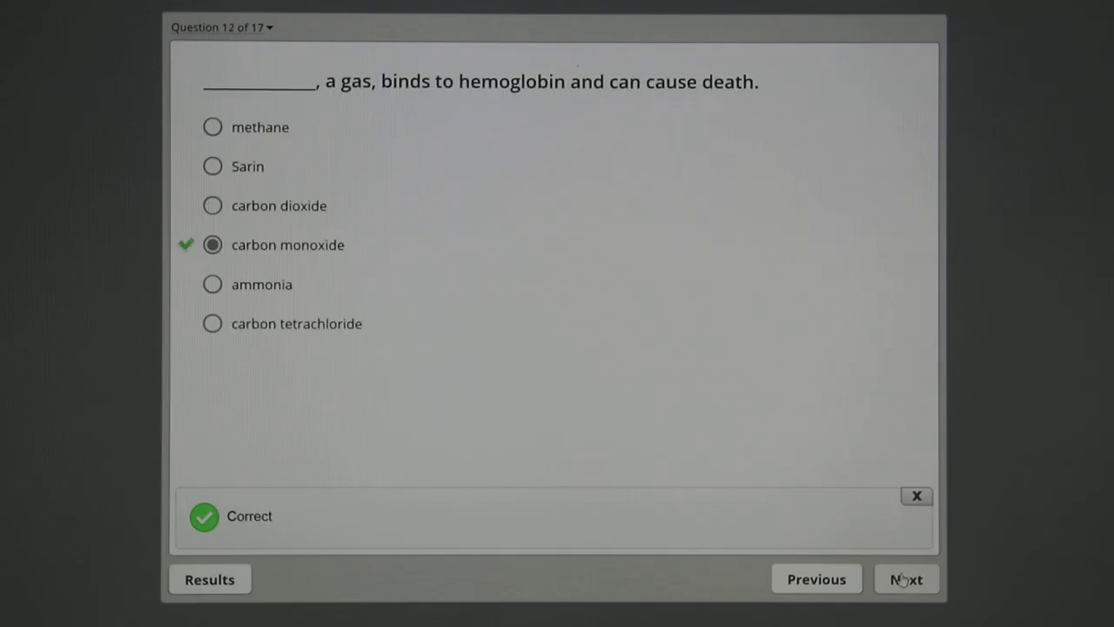
left_click(904, 580)
left_click(903, 579)
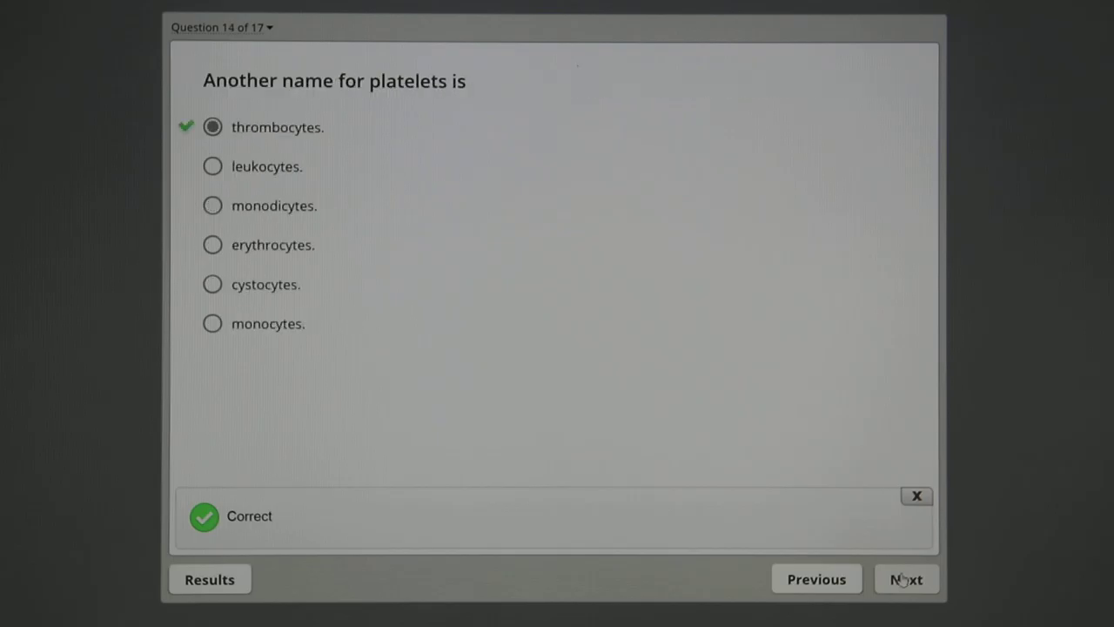
left_click(903, 580)
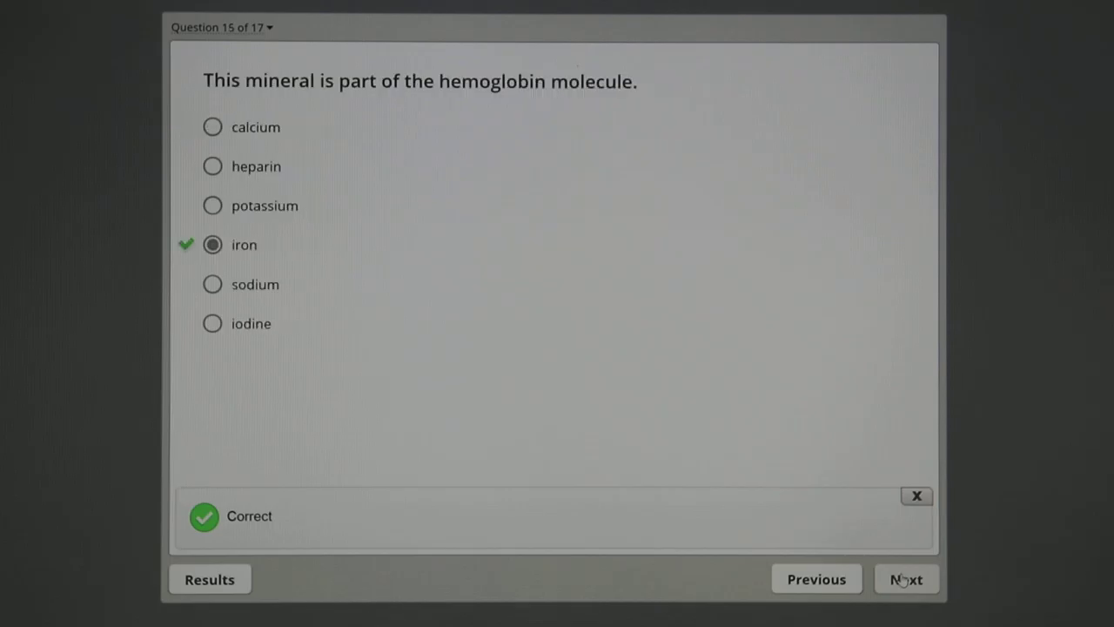
left_click(904, 579)
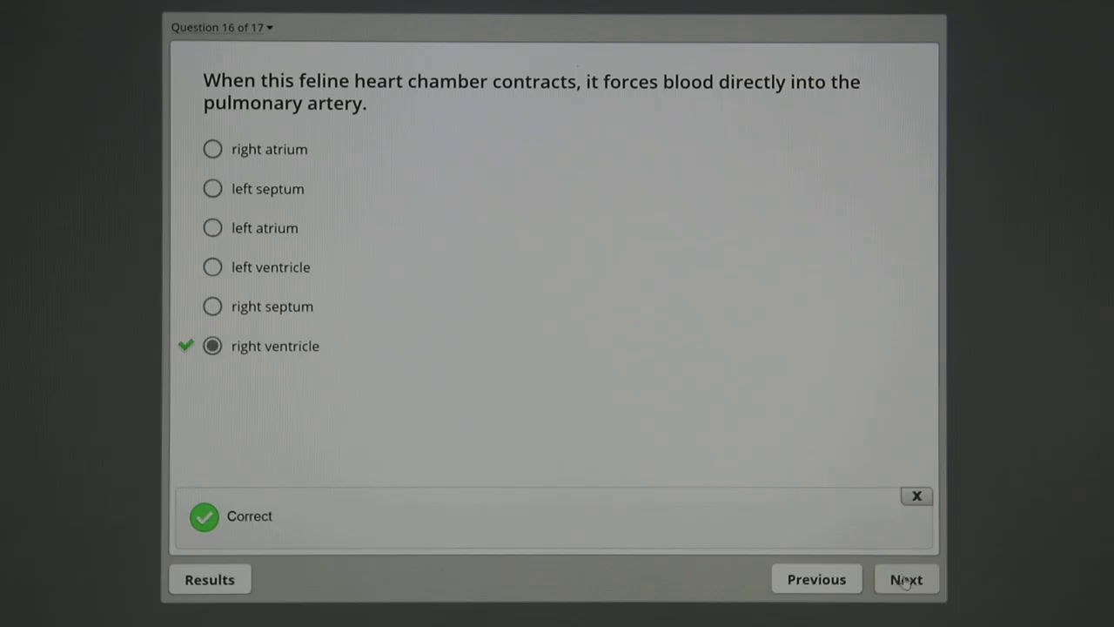
left_click(905, 581)
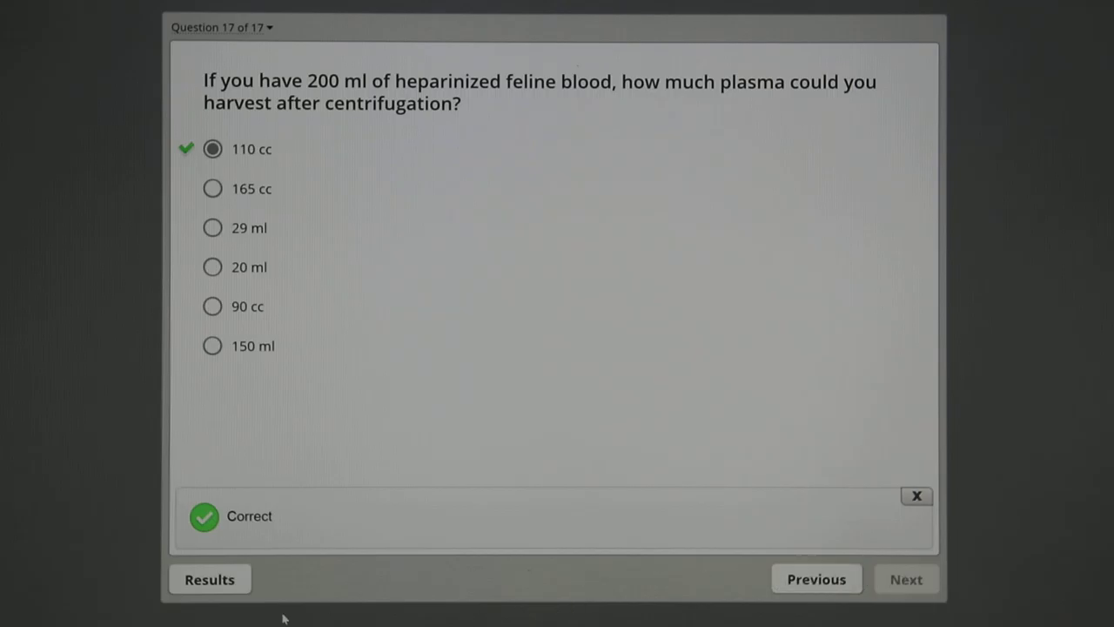
left_click(208, 588)
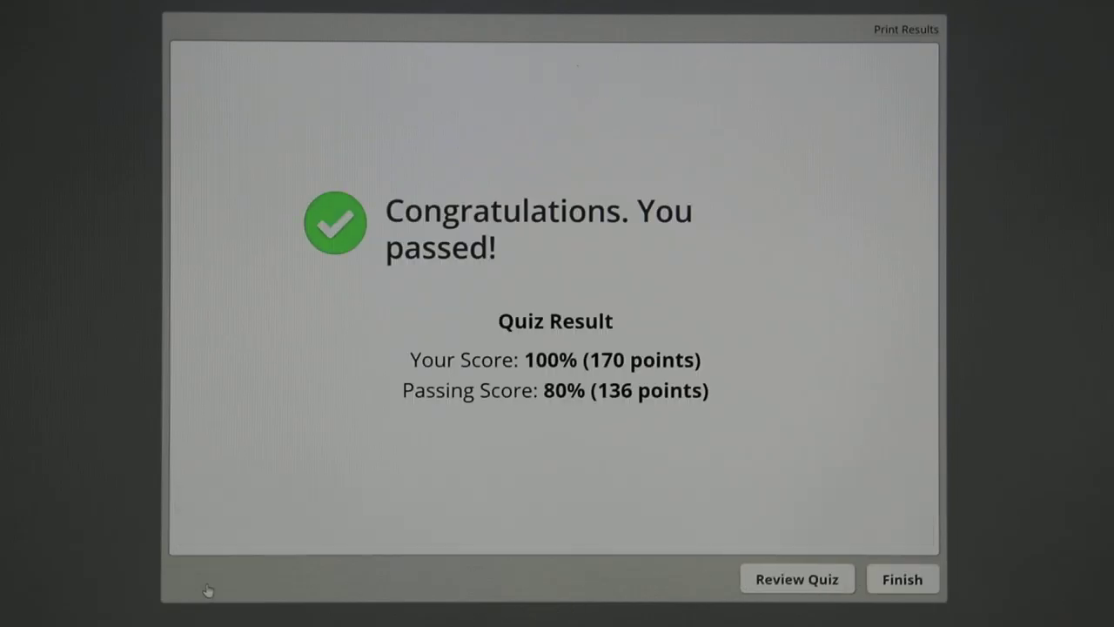